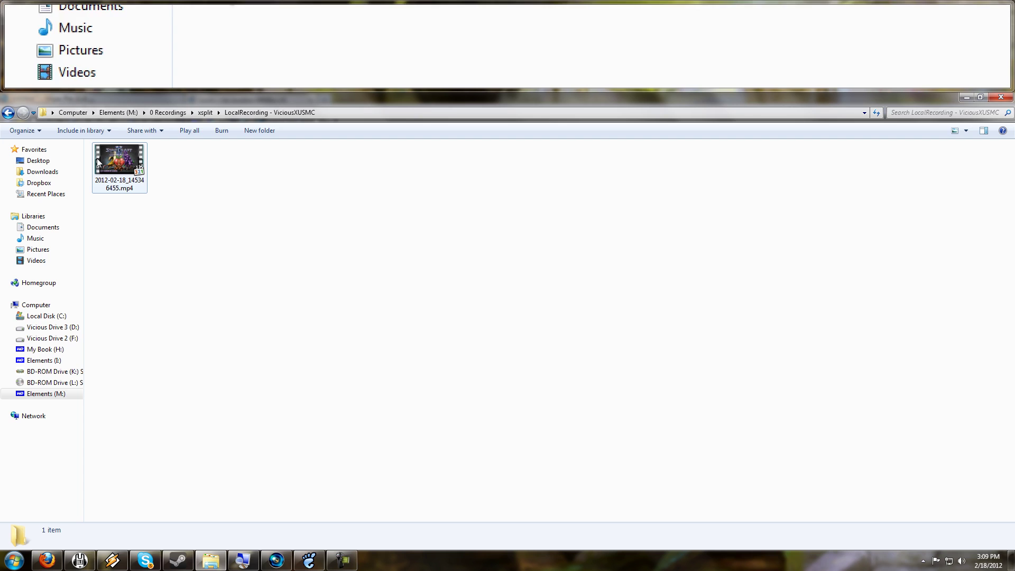
Add 2012-02-18_145346455.mp4 from the recordings folder to the start of the Vegas Pro timeline.
left_click_drag(117, 163, 141, 437)
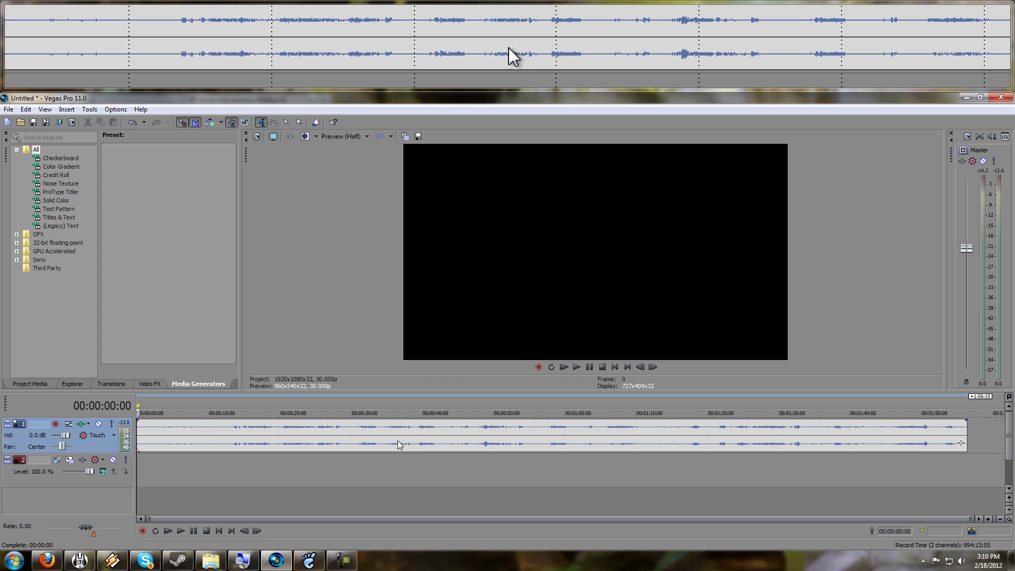
Inspect the video and audio stream properties of 2012-02-18_145346455.mp4 in MediaInfo's Tree view, and close the report.
left_click(211, 560)
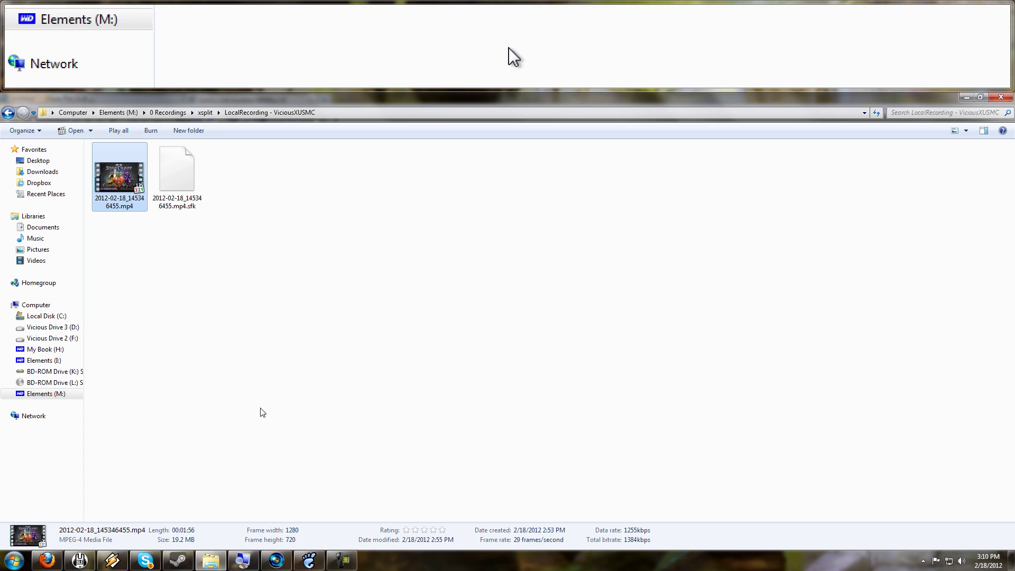
right_click(127, 192)
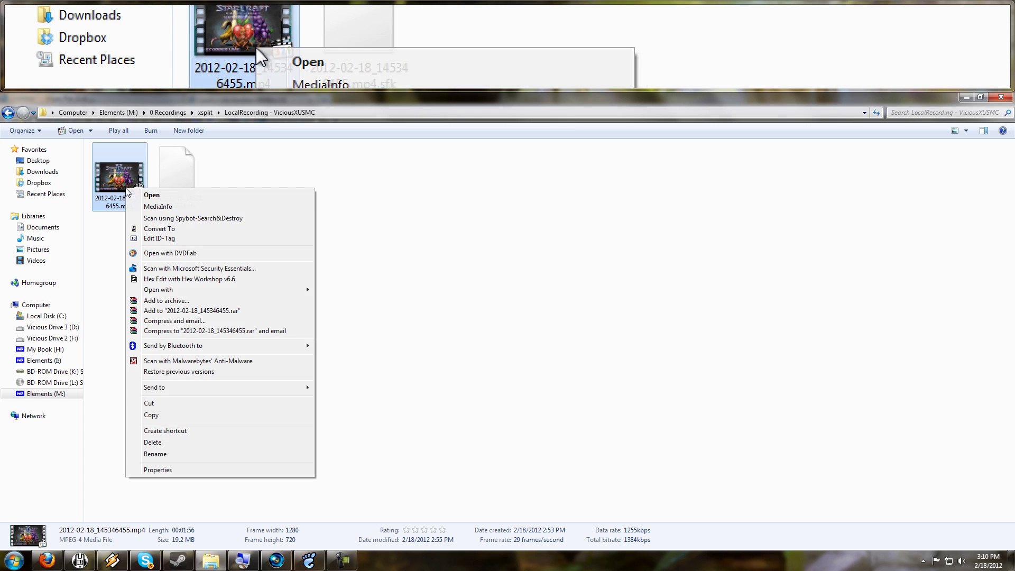
left_click(166, 209)
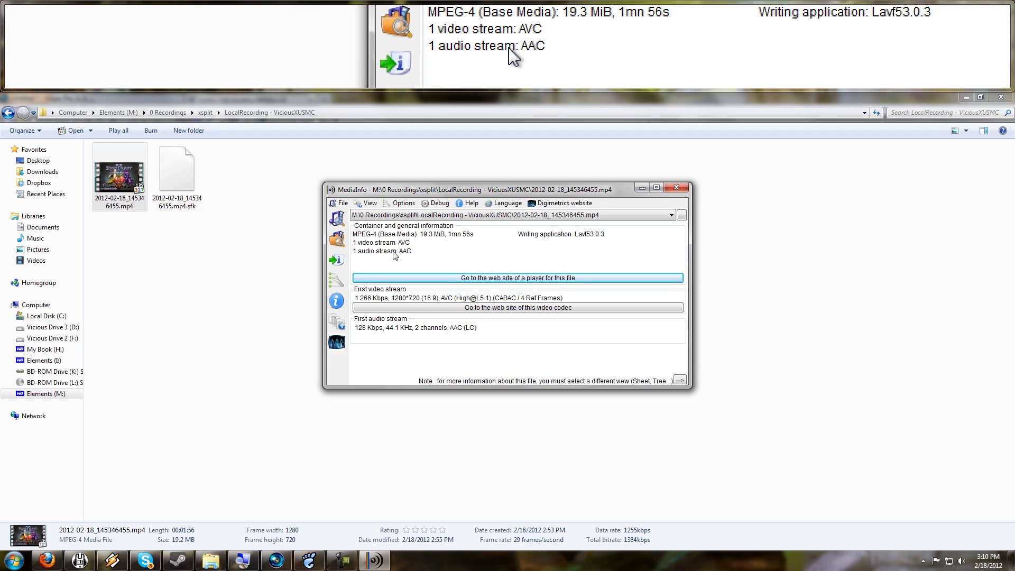
left_click(370, 203)
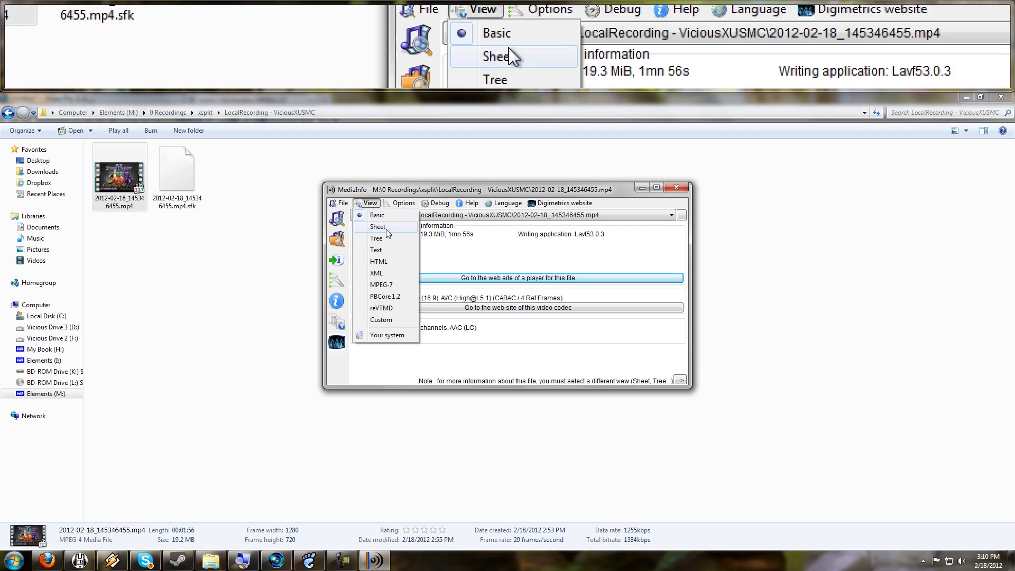
left_click(391, 240)
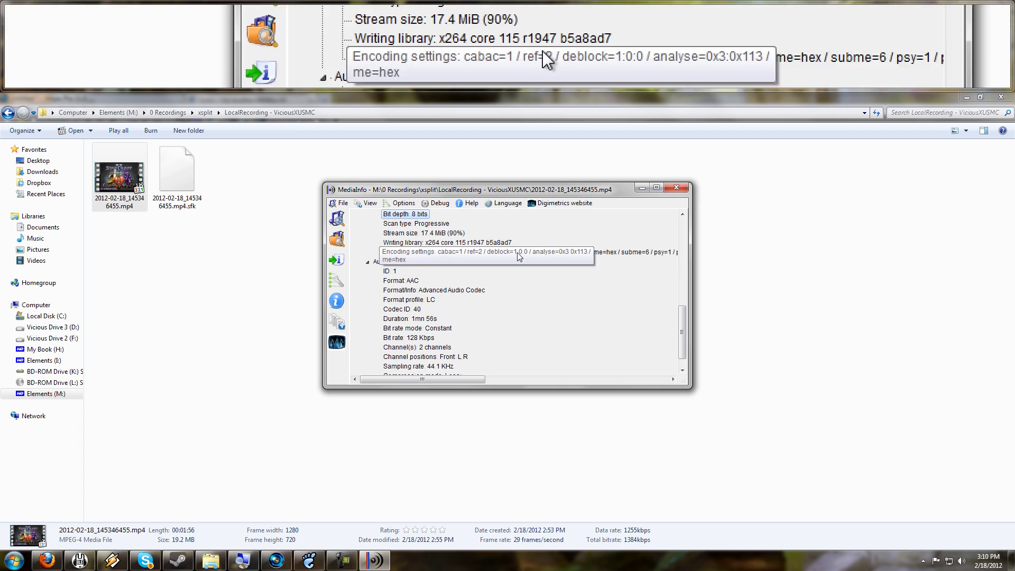
left_click_drag(683, 323, 683, 305)
scroll(683, 306, "up", 1)
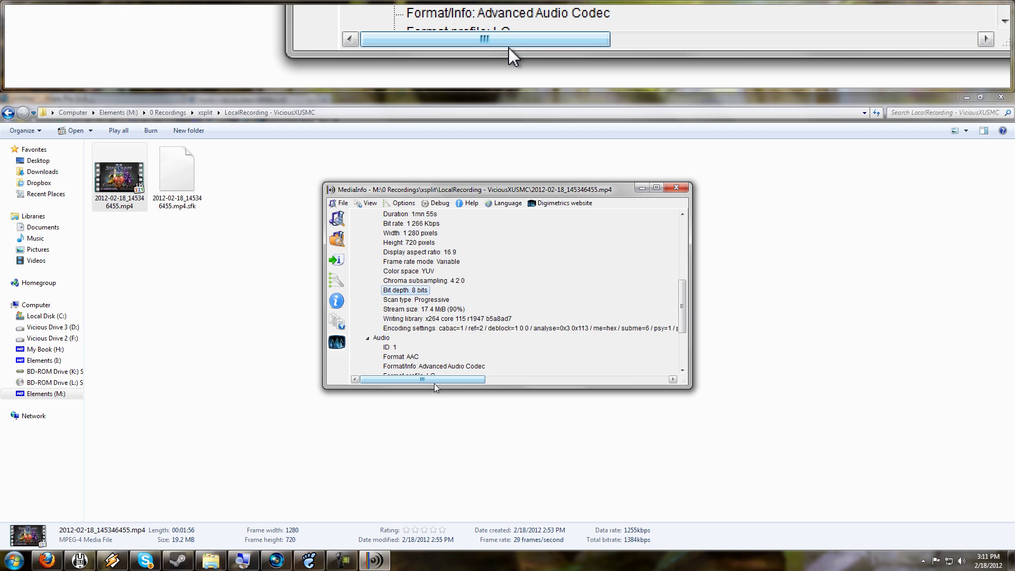
mouse_move(432, 385)
left_mouse_down()
mouse_move(468, 384)
mouse_move(441, 383)
left_mouse_up()
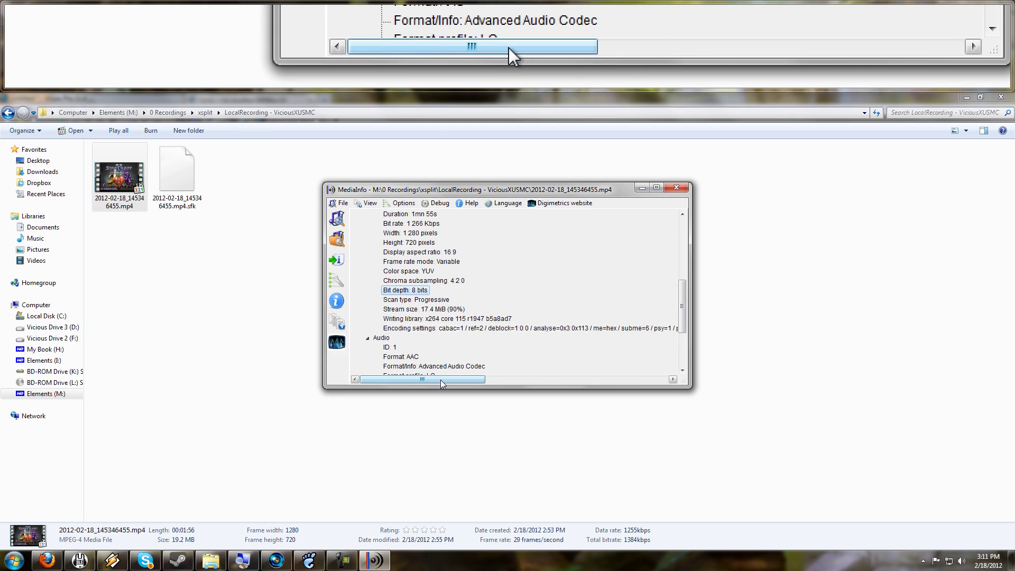
mouse_move(446, 381)
left_mouse_down()
mouse_move(595, 390)
mouse_move(433, 382)
left_mouse_up()
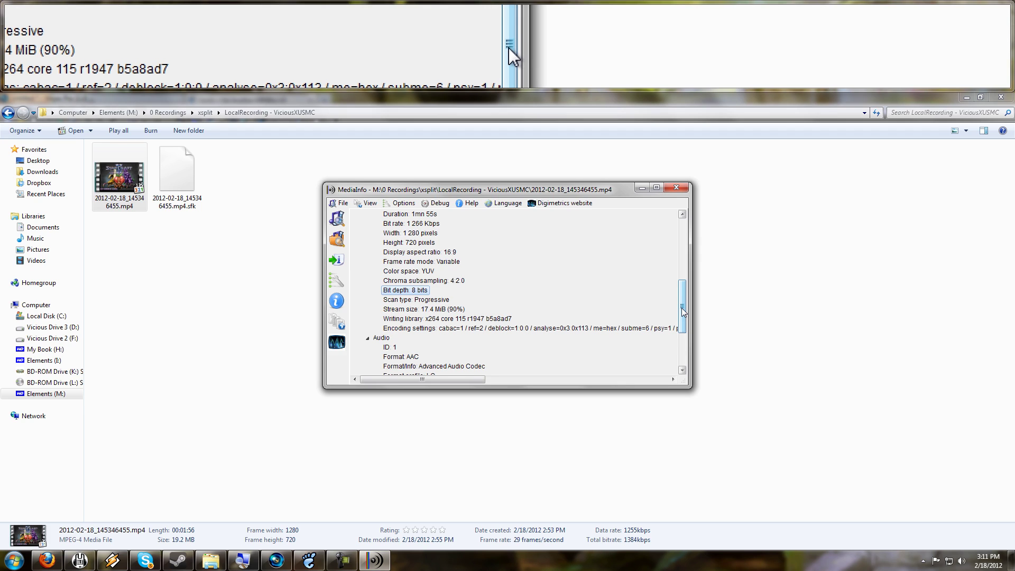
left_click_drag(682, 311, 665, 282)
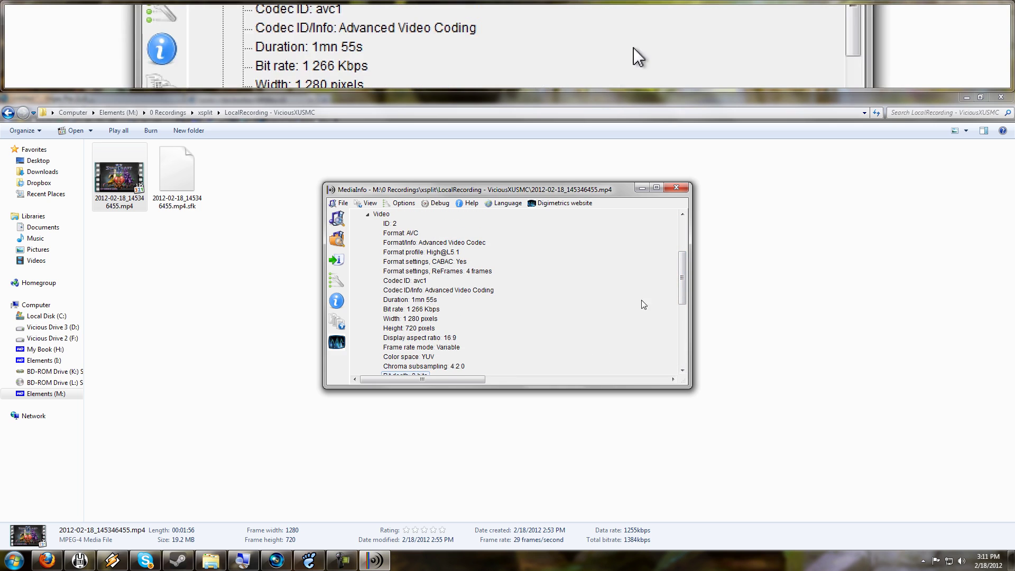
left_click_drag(686, 292, 676, 350)
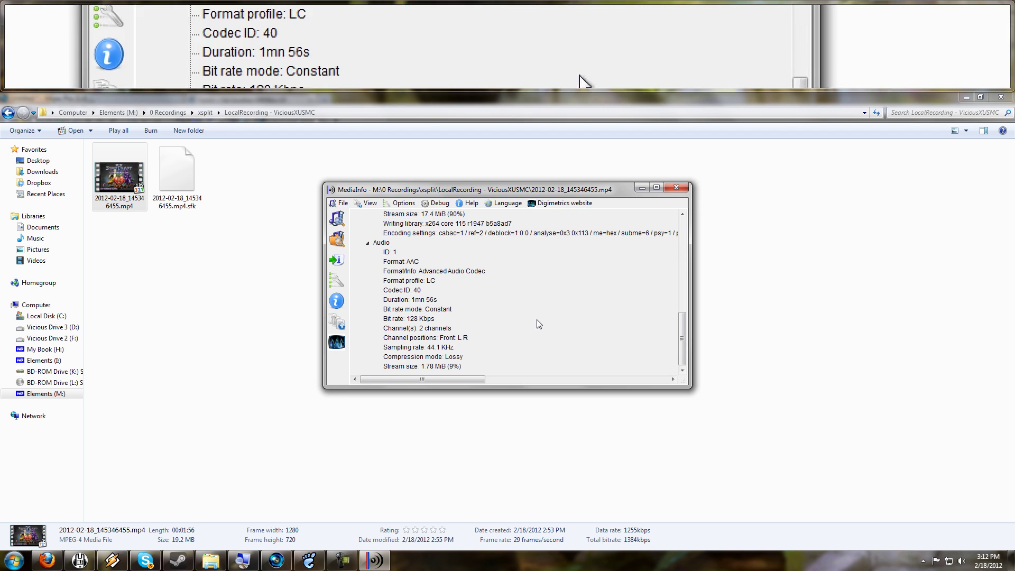
left_click(676, 188)
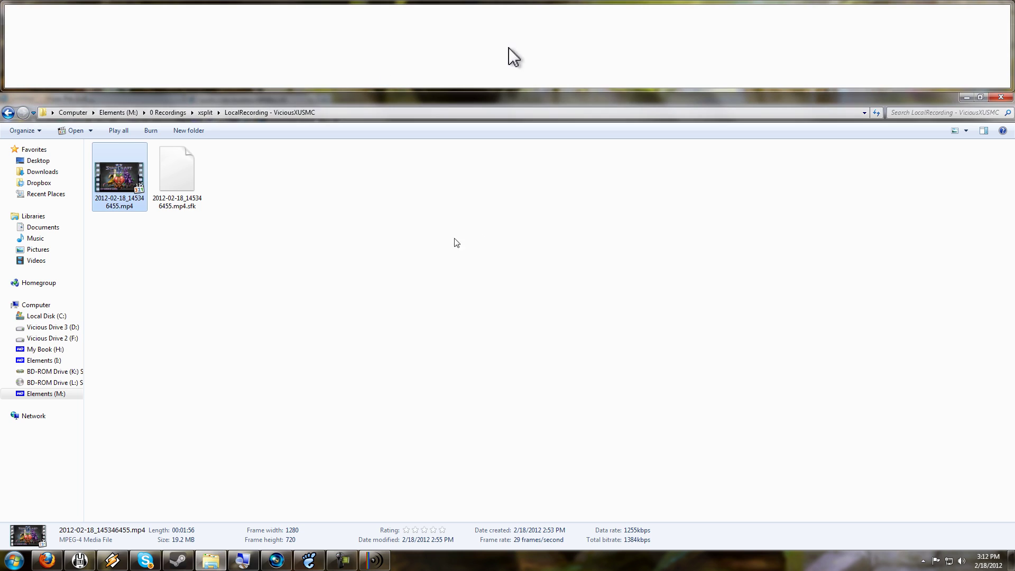
Switch to Firefox and view the MediaInfo and YAMB websites.
left_click(57, 558)
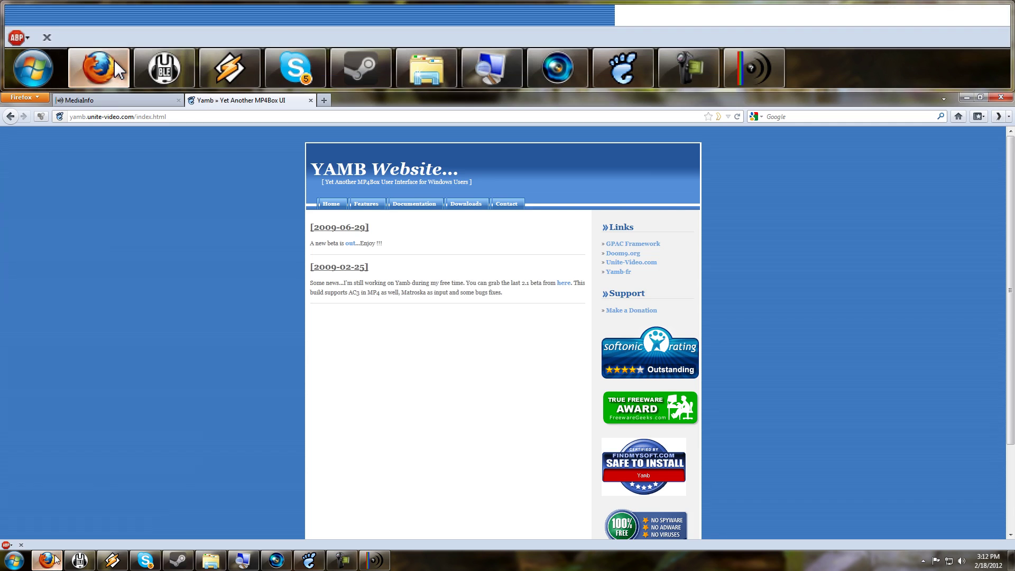
left_click(125, 100)
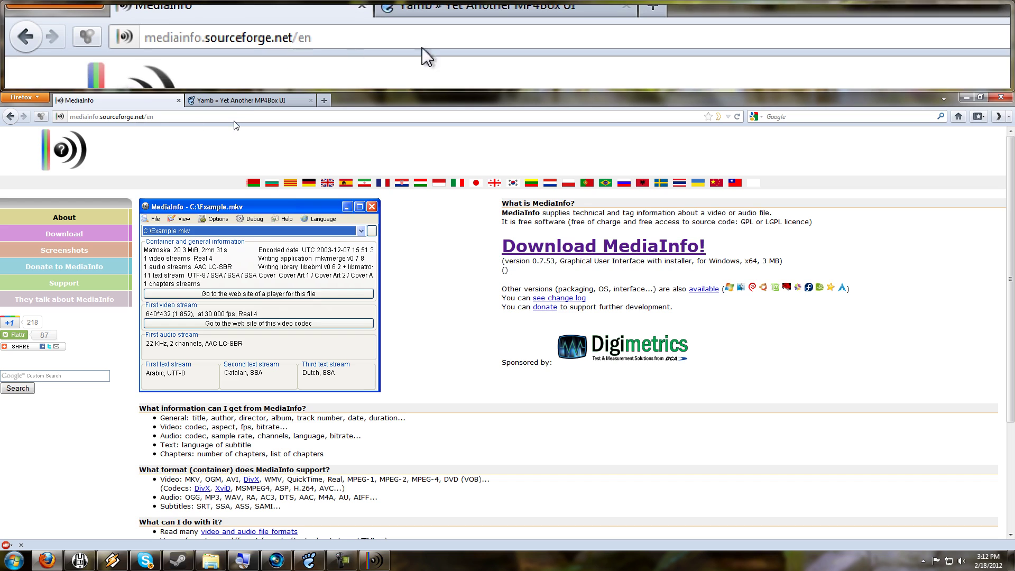
left_click(250, 104)
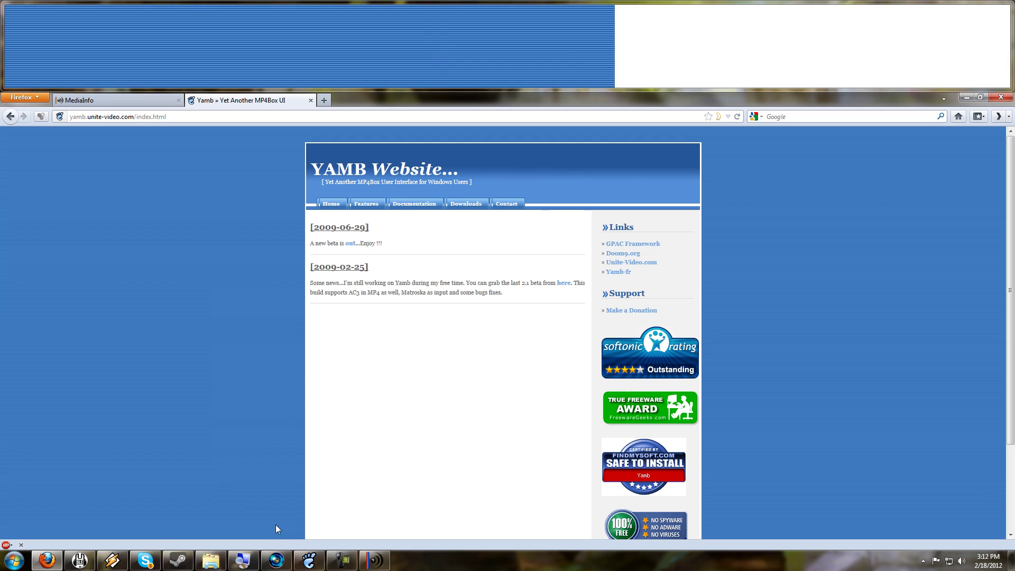
Switch to YAMB and load 2012-02-18_145346455.mp4 as the input for extracting streams from AVI/MP4/MOV/TS files.
left_click(309, 559)
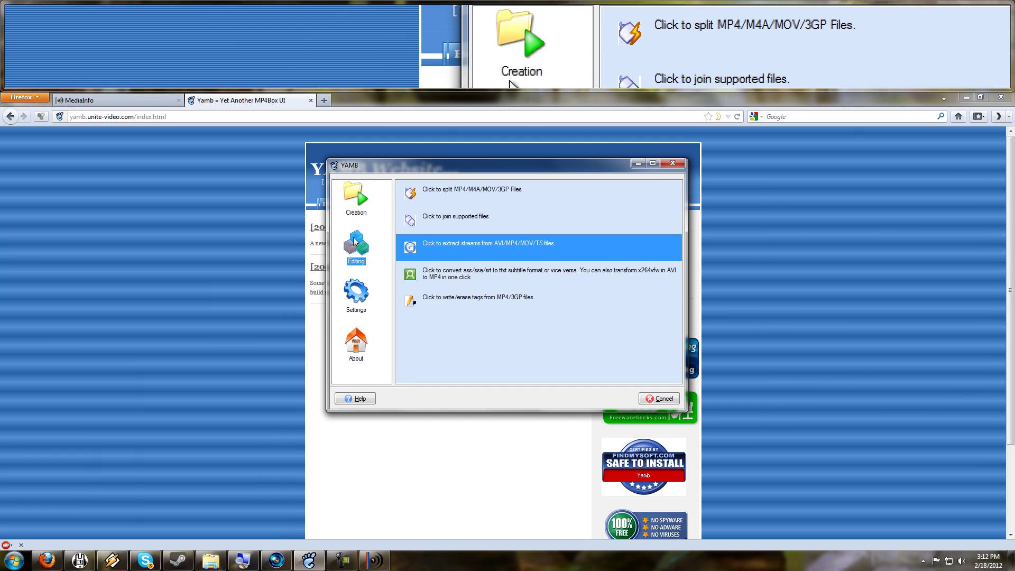
left_click(349, 208)
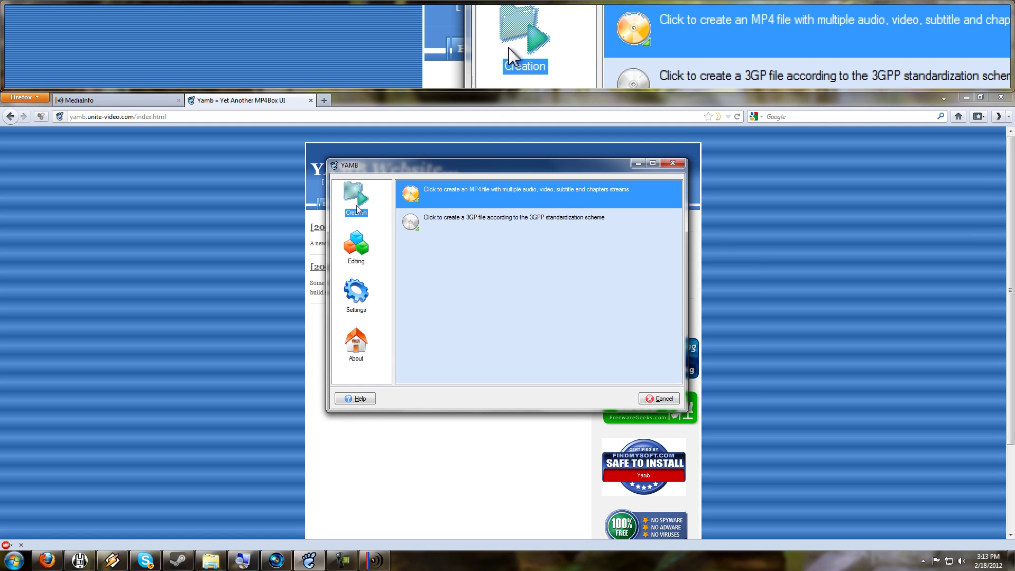
left_click(356, 256)
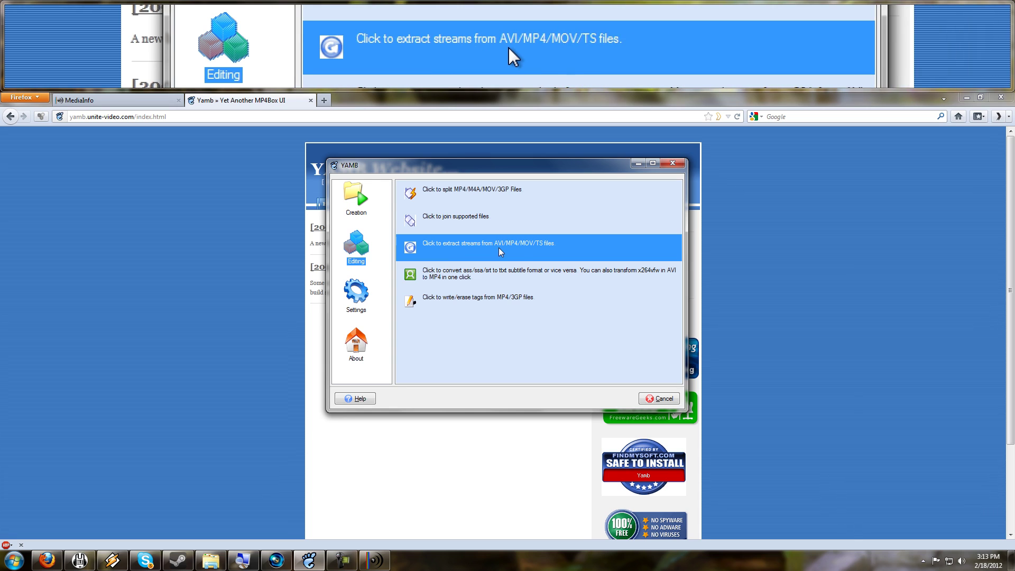
left_click(528, 247)
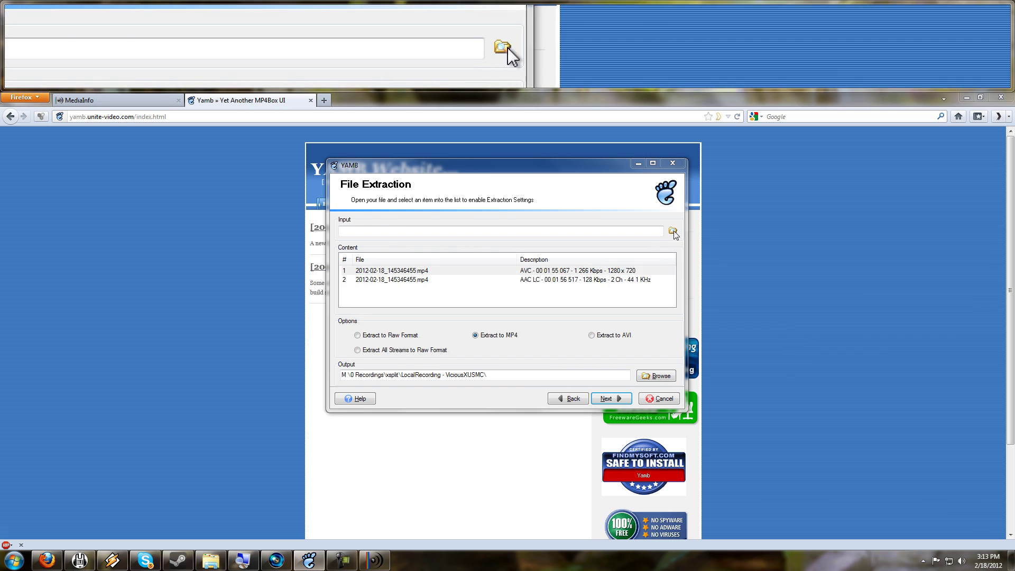
left_click(673, 230)
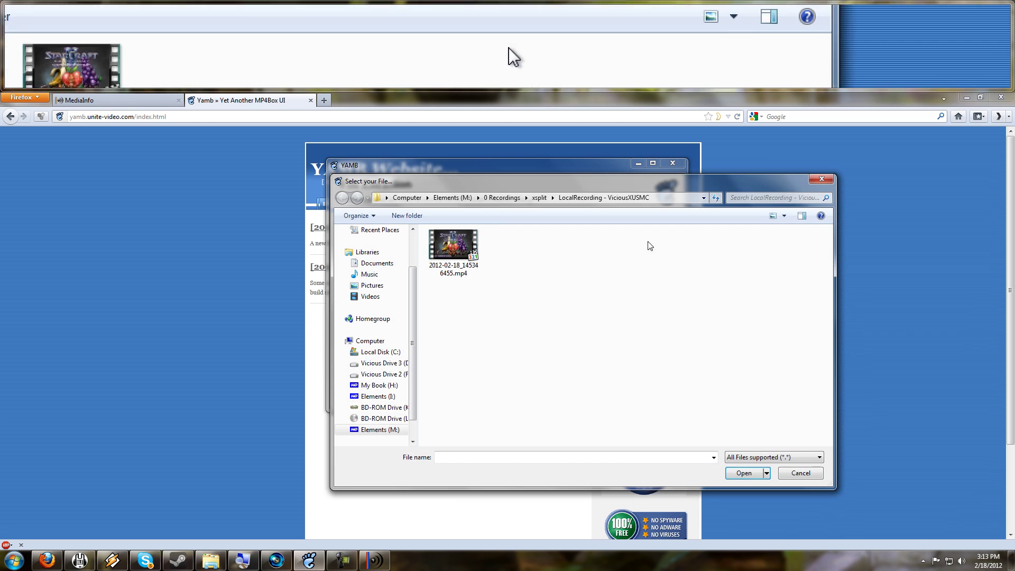
double_click(469, 250)
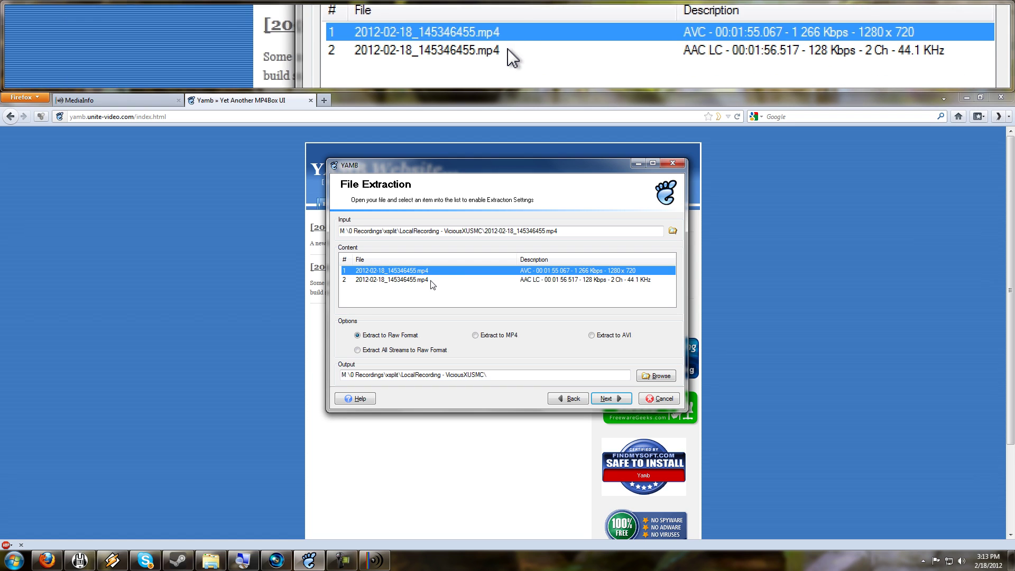
Extract the AVC video stream of the recording to MP4 and finish the extraction process.
left_click(508, 280)
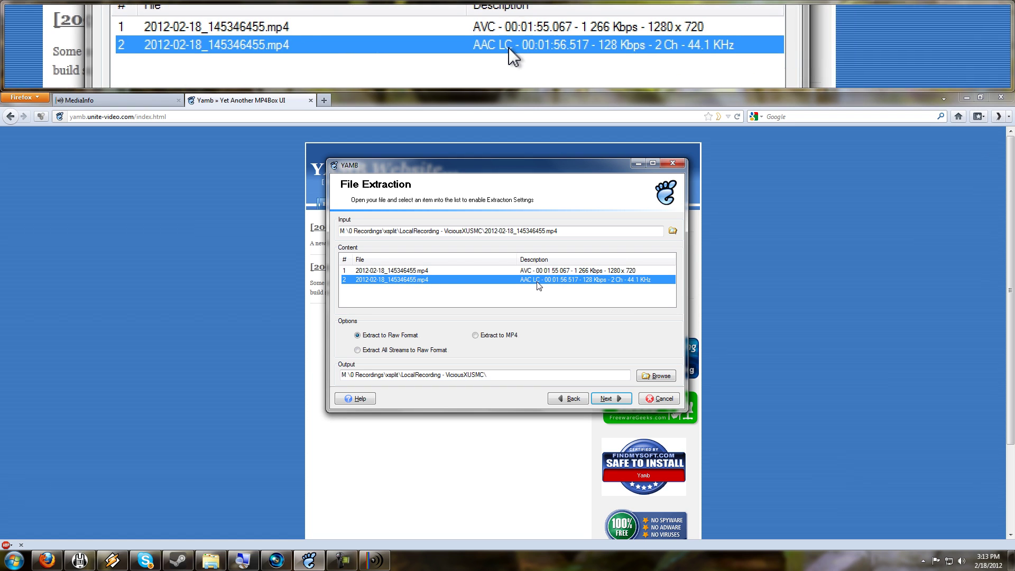
left_click(430, 270)
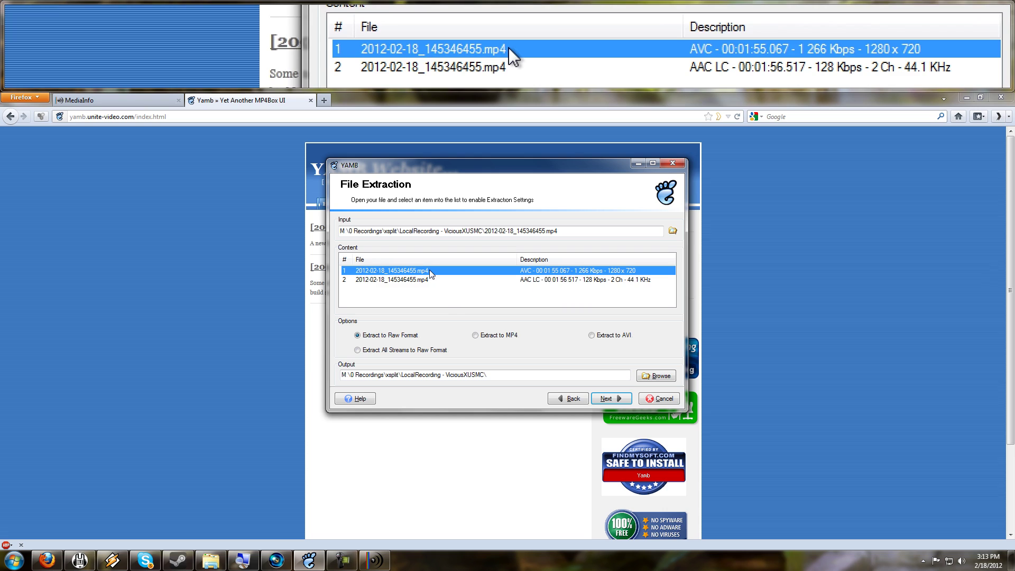
left_click(474, 336)
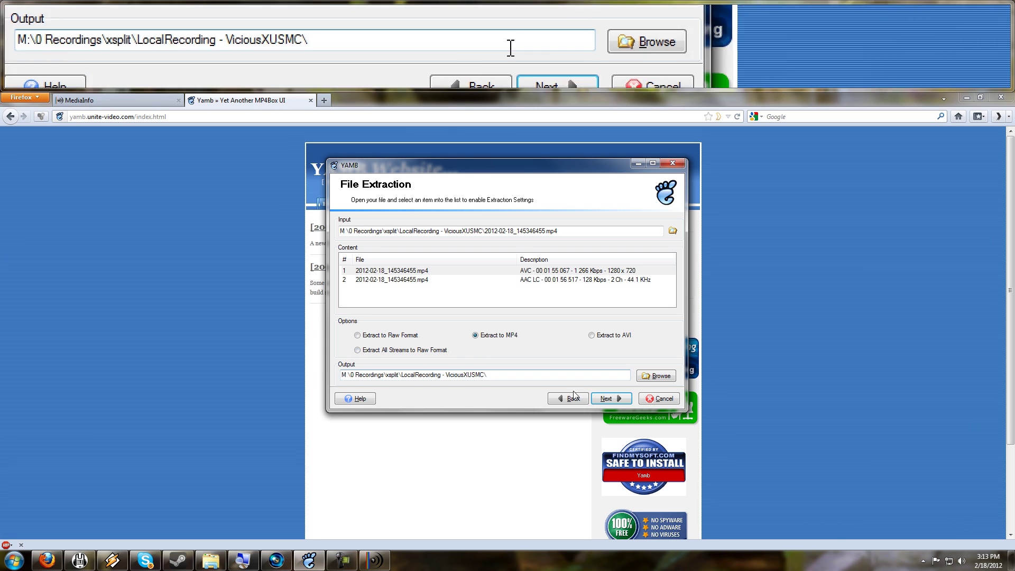
left_click(608, 398)
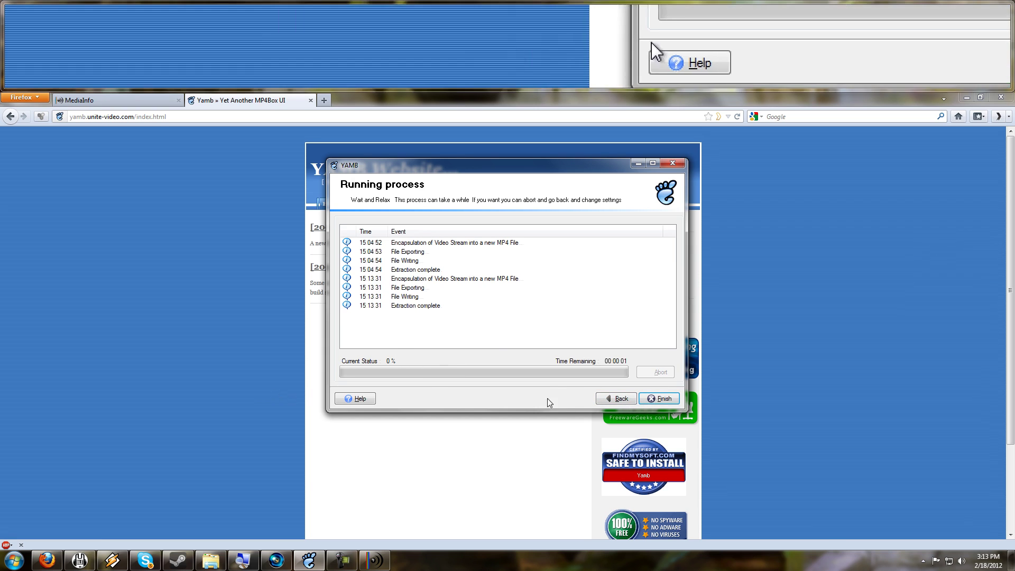
key("Return")
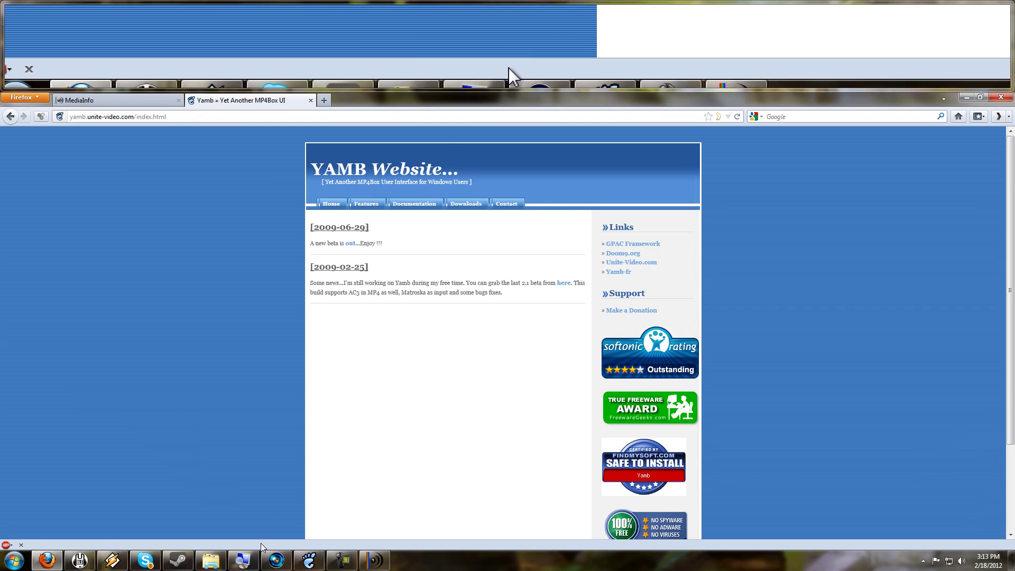
Add the extracted 2012-02-18_145346455_track2.mp4 to the start of the empty video track in Vegas Pro, beneath the audio.
left_click(210, 559)
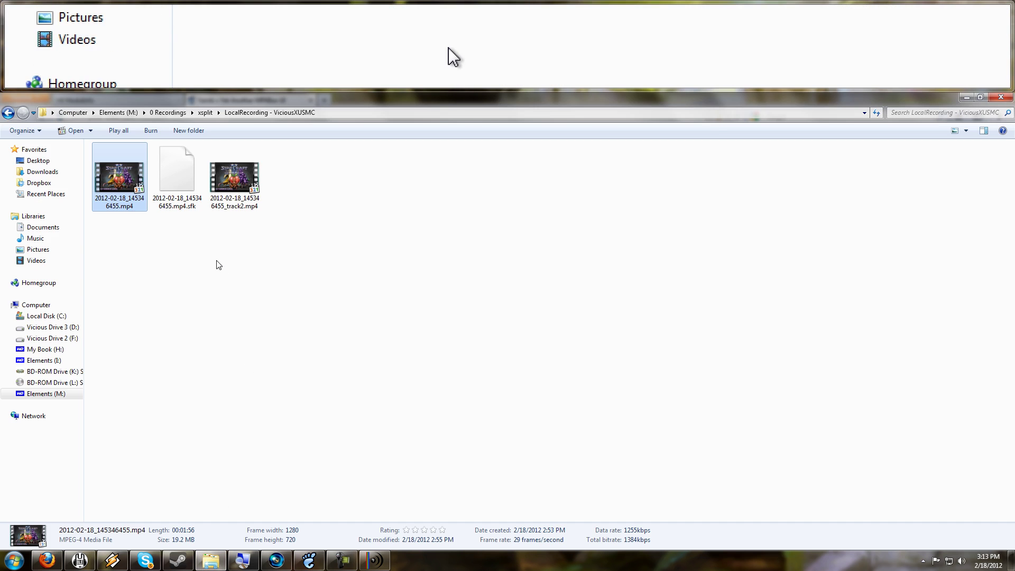
left_click(222, 182)
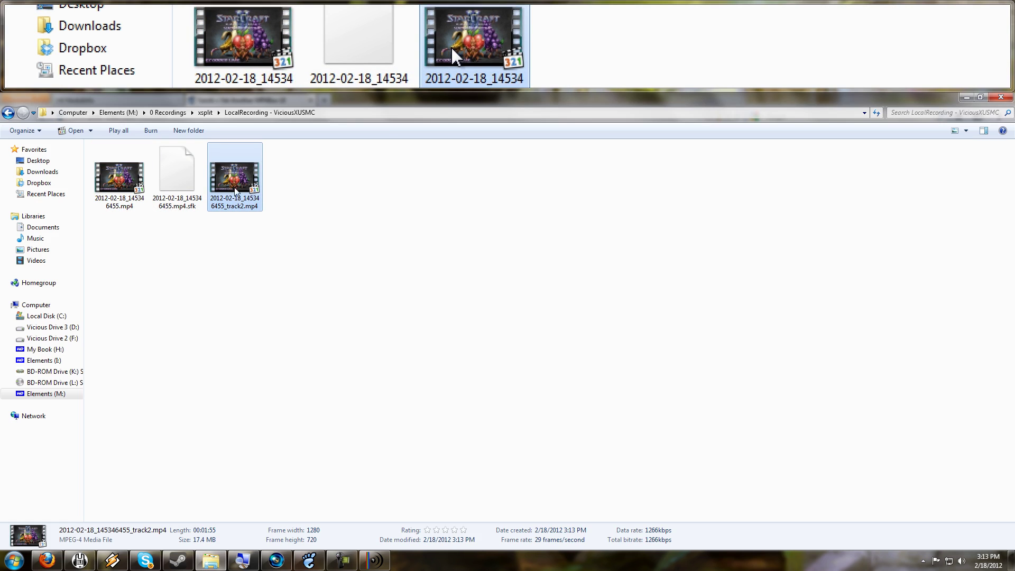
mouse_move(230, 183)
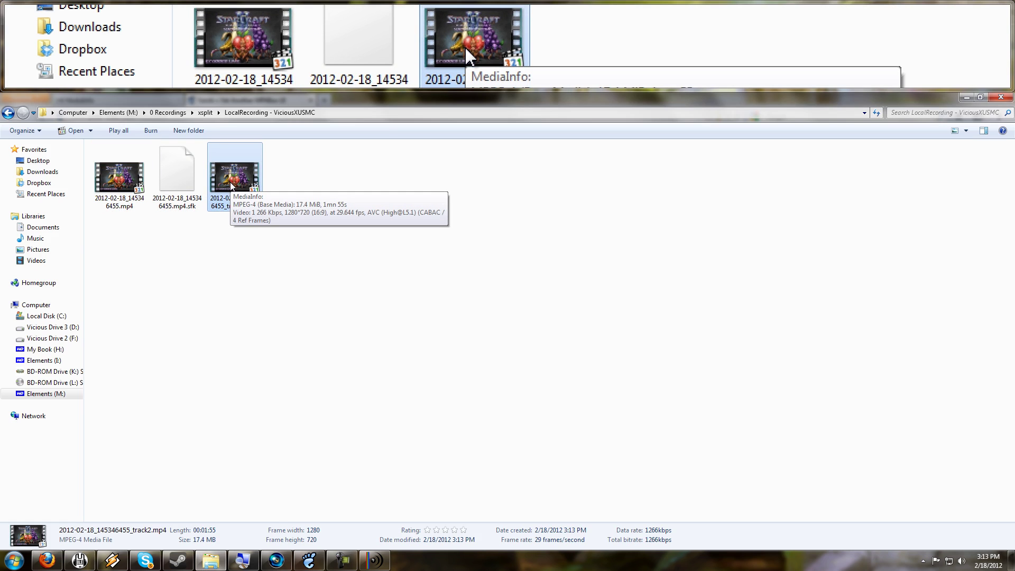
left_click_drag(231, 184, 135, 467)
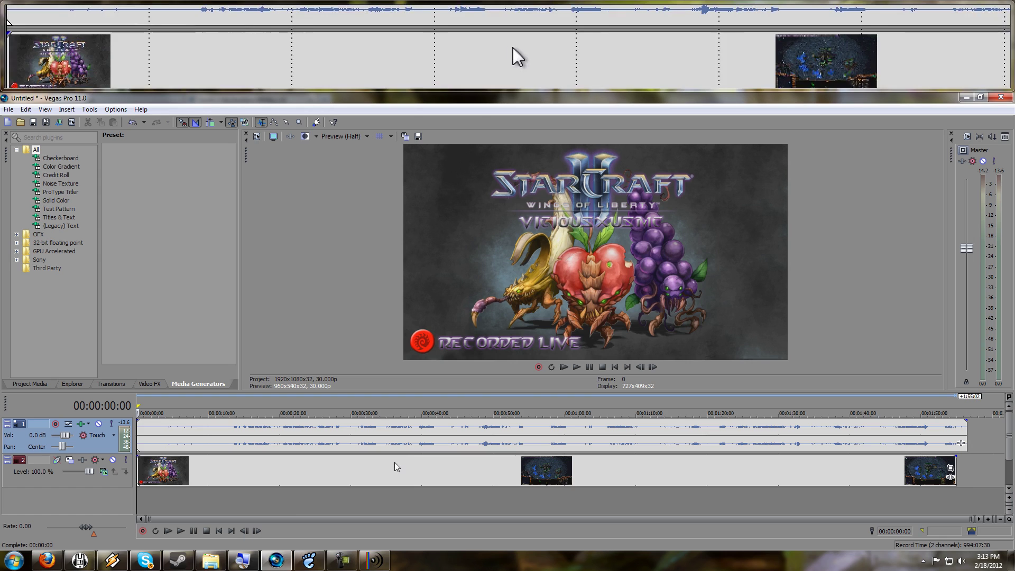
Play the timeline to check audio sync, and stretch the video event so its end lines up with the audio event's end.
left_click(181, 530)
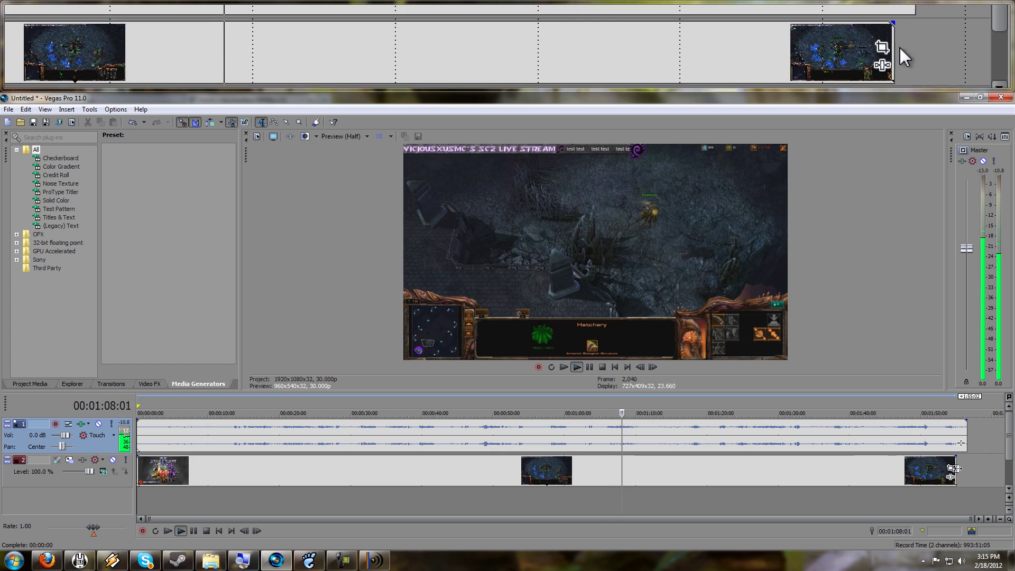
left_click(955, 468)
left_click_drag(955, 469, 966, 468)
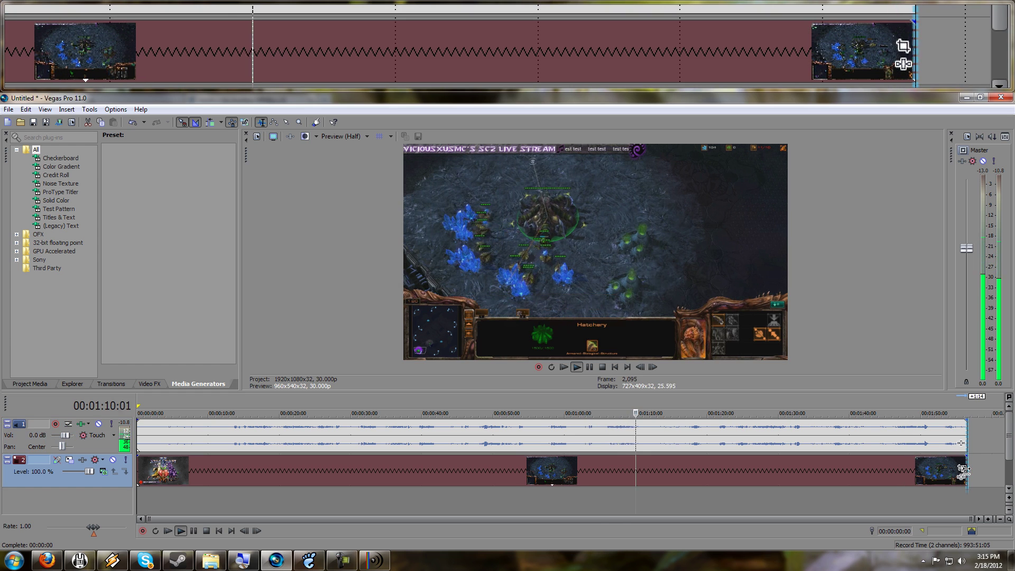